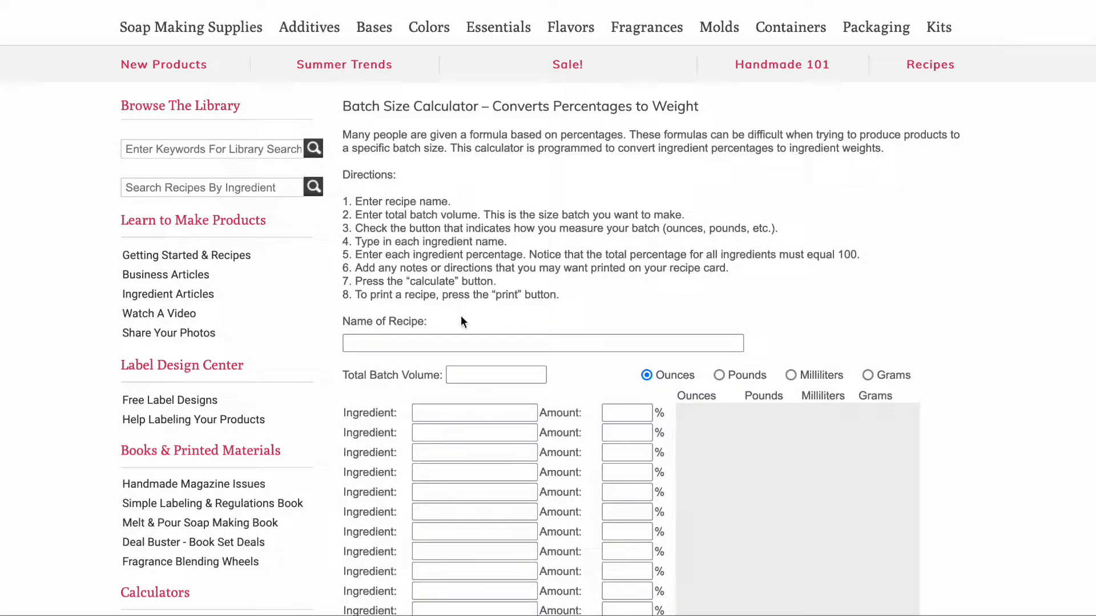
# Step: Enter recipe name ALOE LIQUID and total batch volume 16 ounces
pyautogui.click(466, 345)
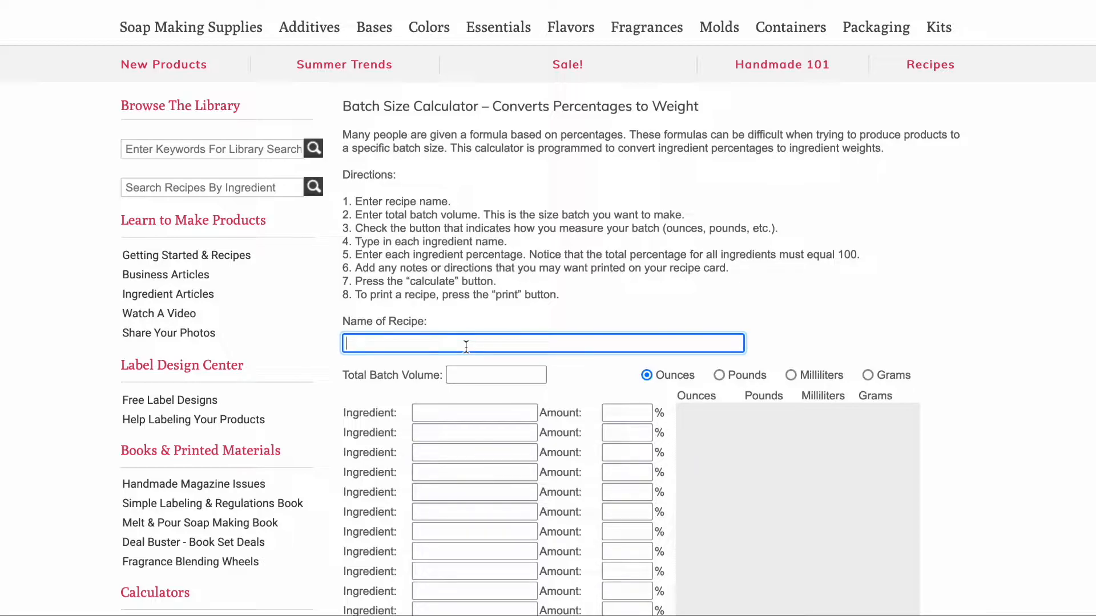
pyautogui.write('ALOE')
pyautogui.write(' LI')
pyautogui.write('QUID')
pyautogui.click(473, 375)
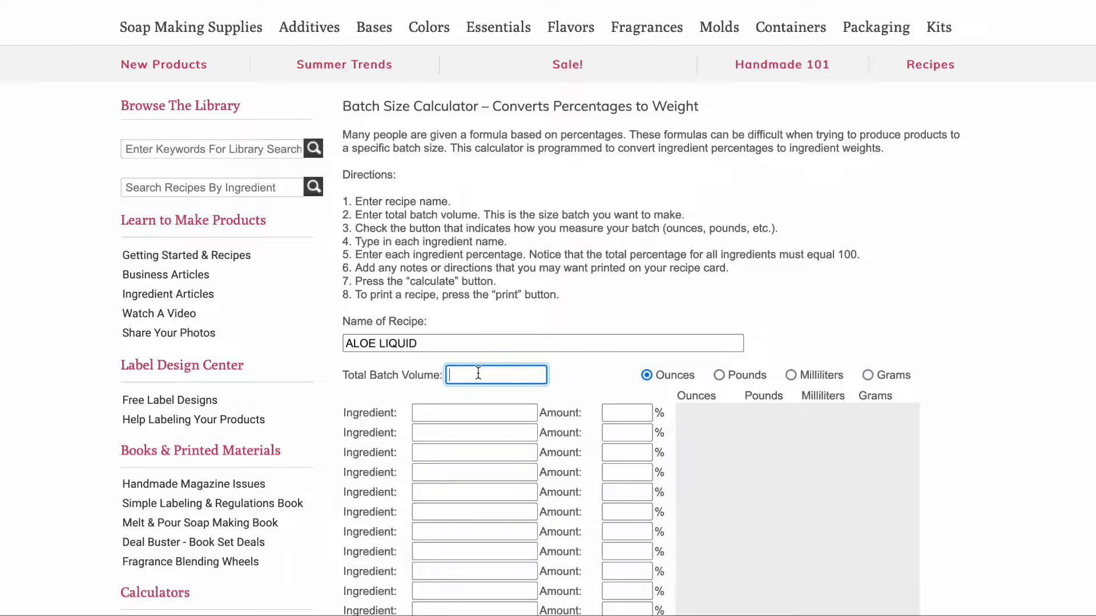
pyautogui.write('16')
pyautogui.scroll(-2, 492, 387)
pyautogui.scroll(-1, 492, 386)
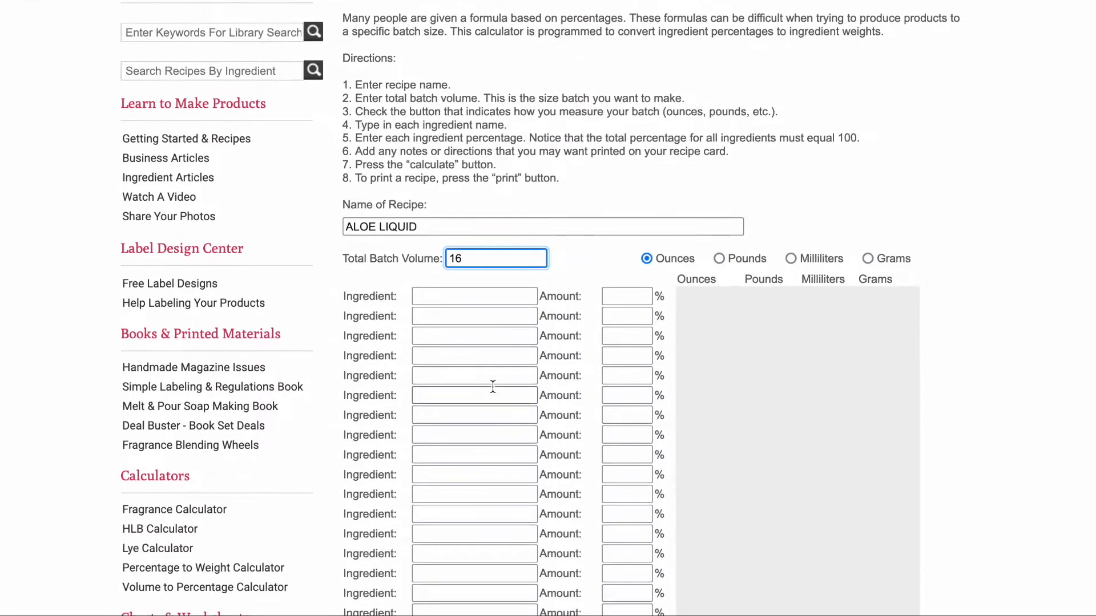
pyautogui.scroll(-1, 492, 387)
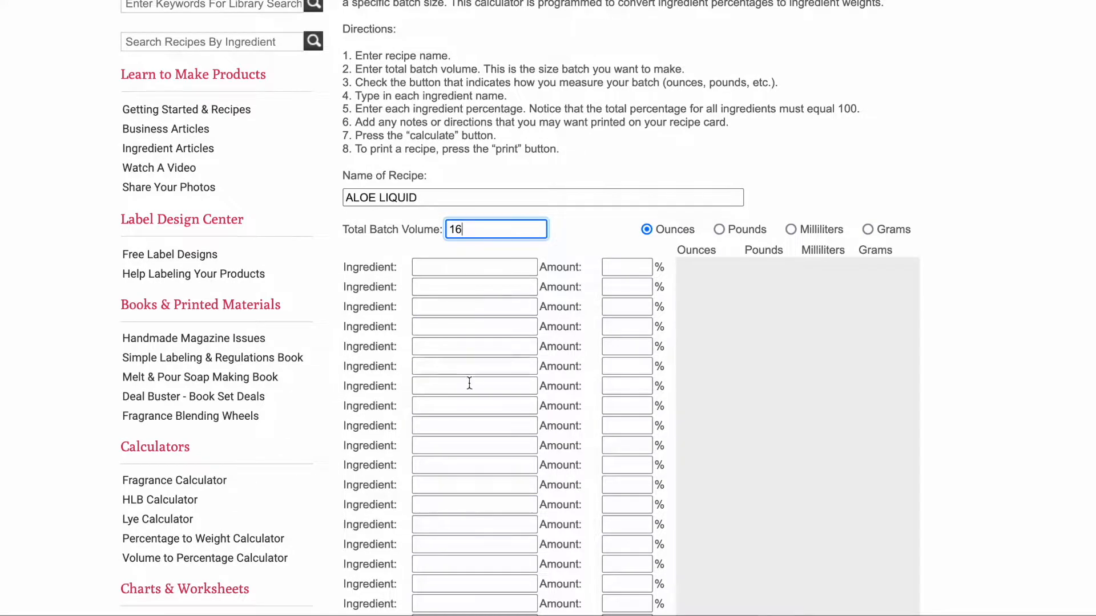
# Step: Enter ingredients Distilled Water, ALOE POWDER 100X and PRESERVITIVE in the three ingredient fields
pyautogui.click(452, 266)
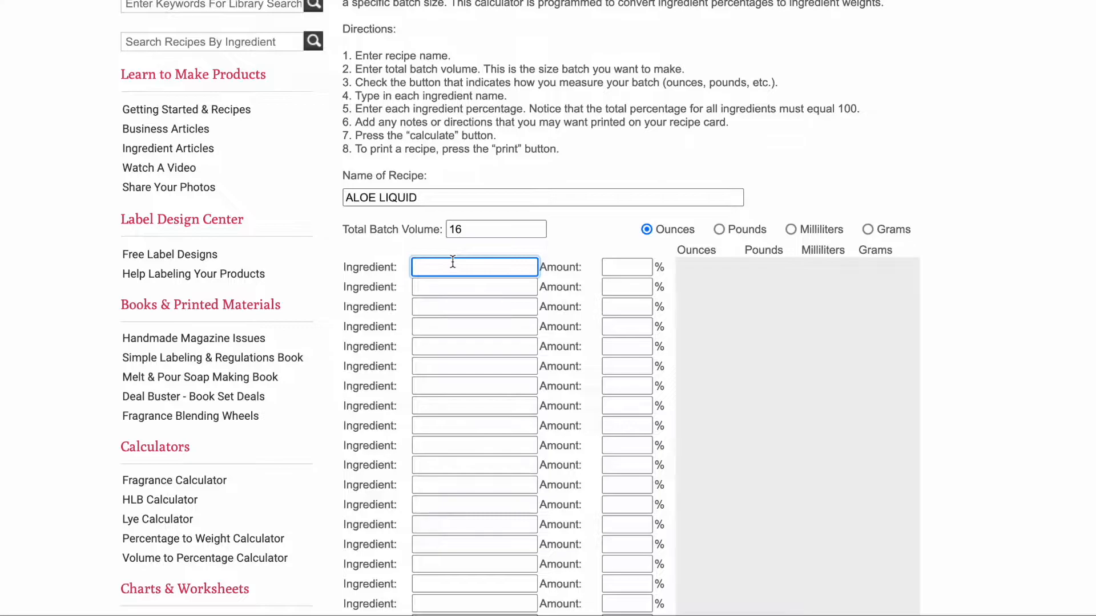
pyautogui.write('DIS')
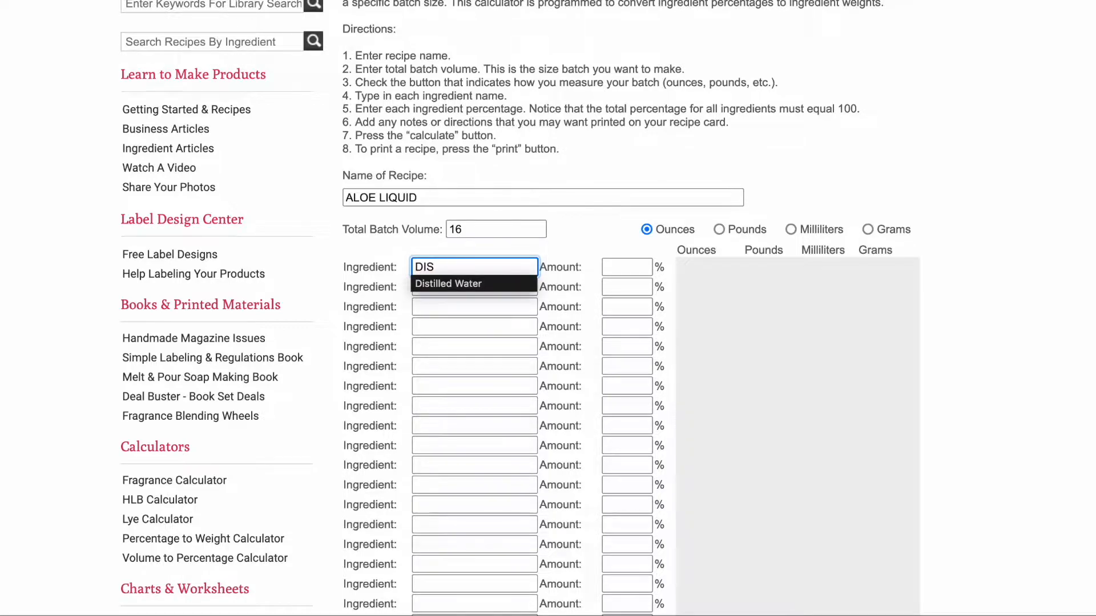
pyautogui.click(449, 284)
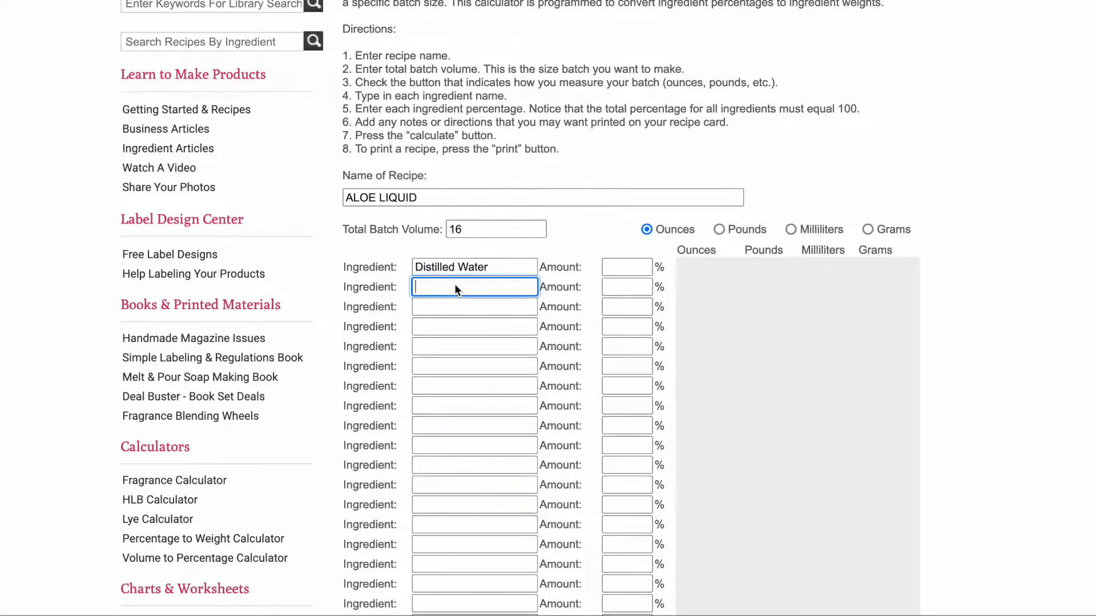
pyautogui.write('ALOE POWDER')
pyautogui.write(' 1')
pyautogui.write('1')
pyautogui.press('BackSpace')
pyautogui.write('00')
pyautogui.write('X')
pyautogui.click(456, 312)
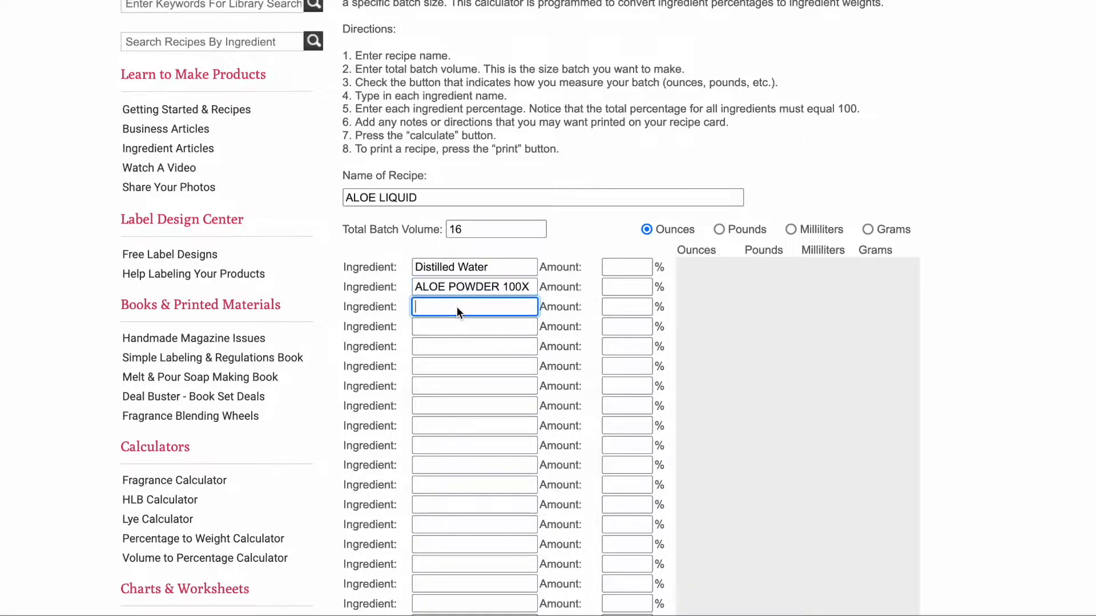
pyautogui.write('PRESE')
pyautogui.write('R')
pyautogui.write('VITIVE')
pyautogui.click(619, 308)
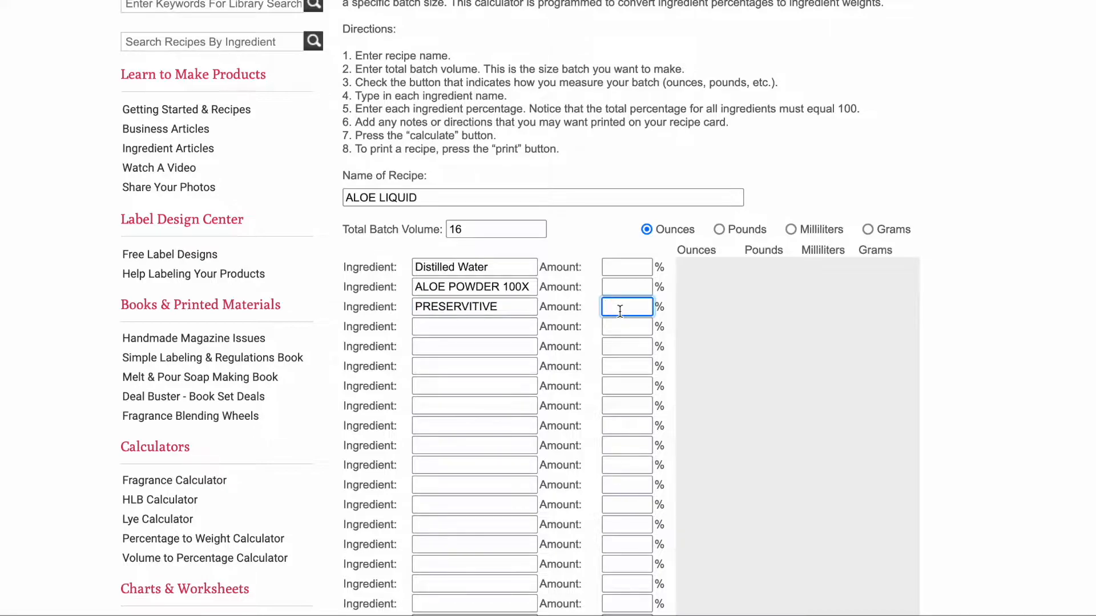
pyautogui.write('.50')
# Step: Enter percentages 1, .50 and 98.5 for the ingredients and calculate the 16 oz batch weights
pyautogui.click(617, 287)
pyautogui.click(617, 286)
pyautogui.write('1')
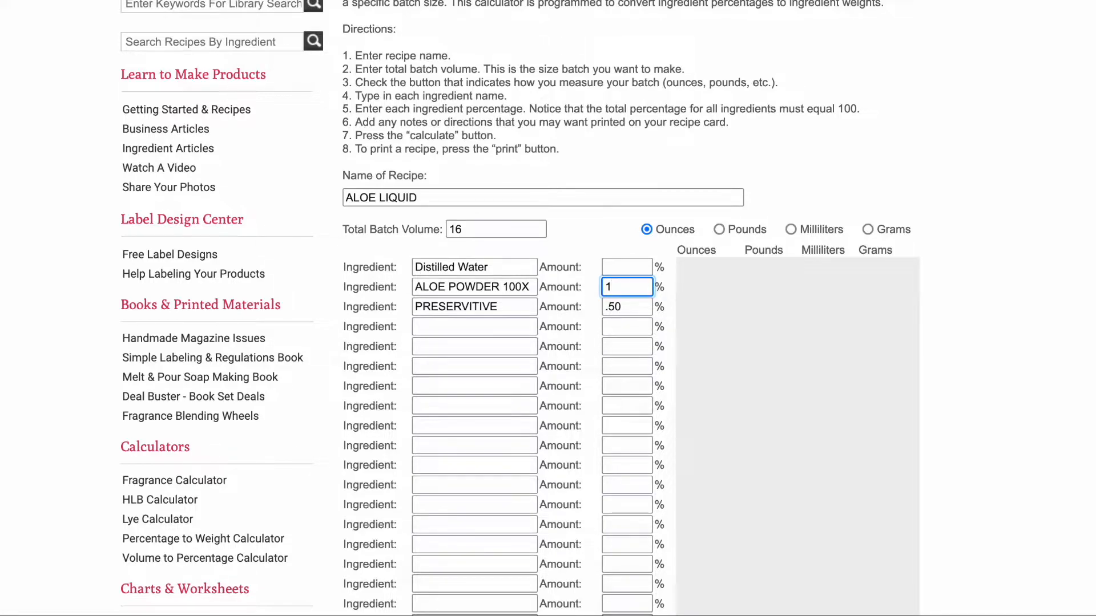
pyautogui.click(627, 267)
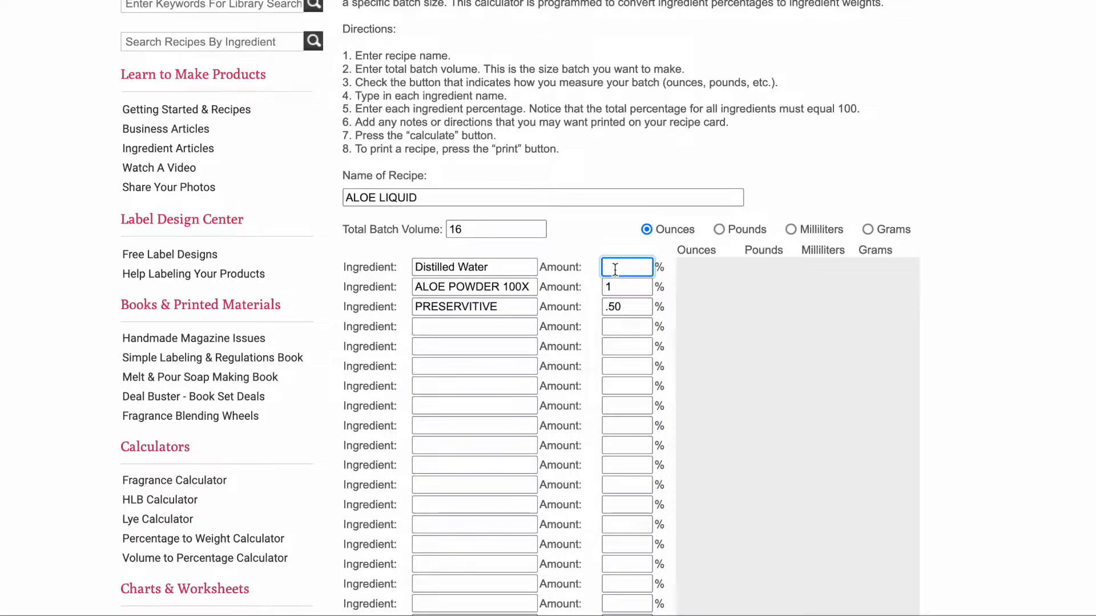
pyautogui.write('98')
pyautogui.write('.5')
pyautogui.scroll(-5, 621, 291)
pyautogui.scroll(-1, 625, 302)
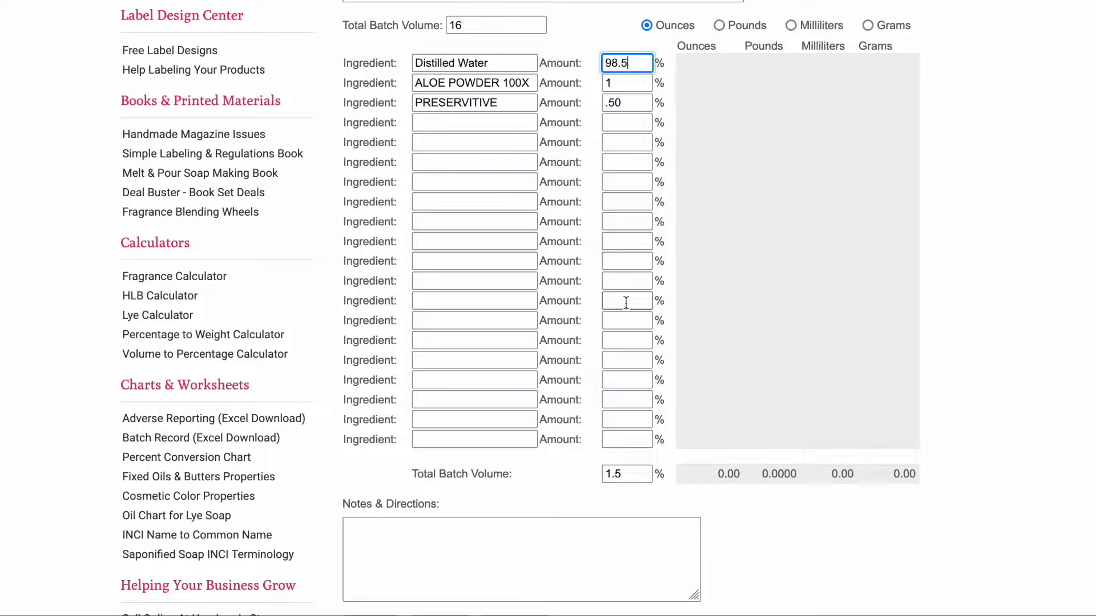
pyautogui.scroll(3, 625, 301)
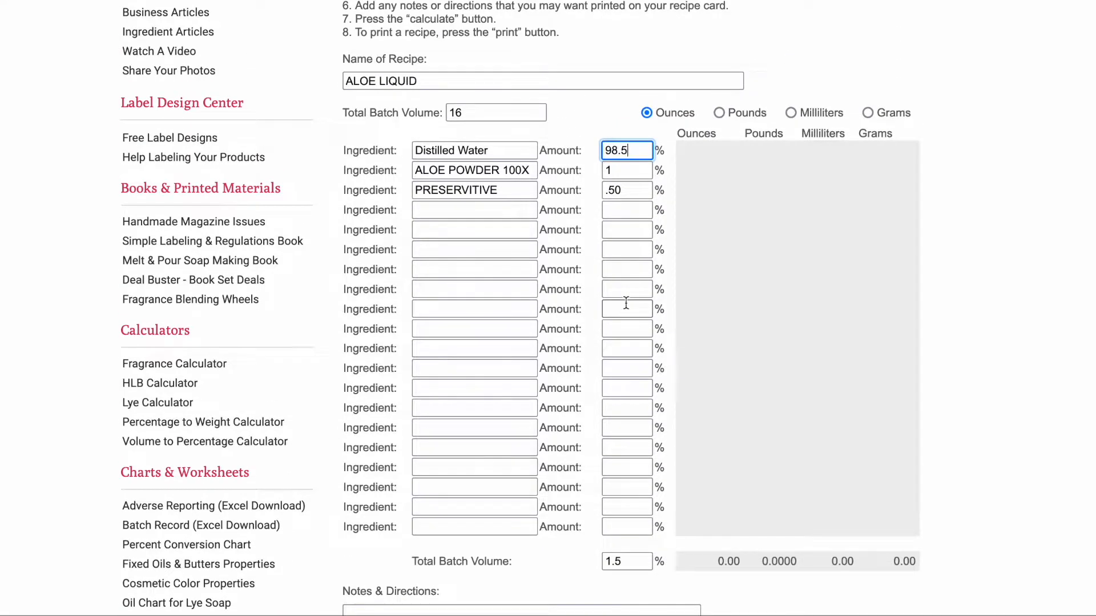
pyautogui.scroll(-3, 626, 305)
pyautogui.scroll(-2, 591, 463)
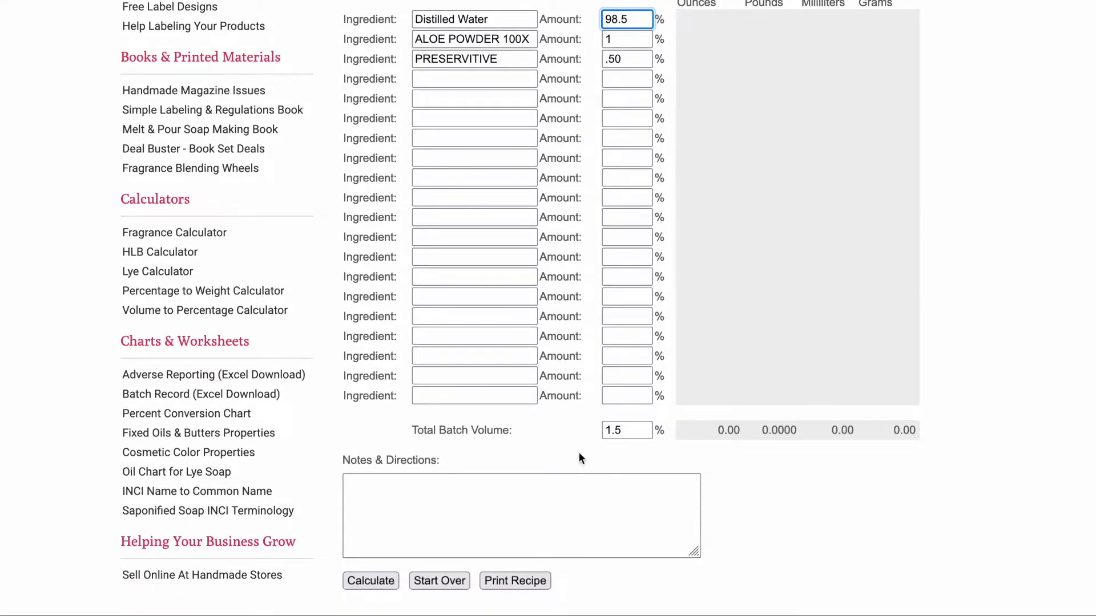
pyautogui.click(370, 581)
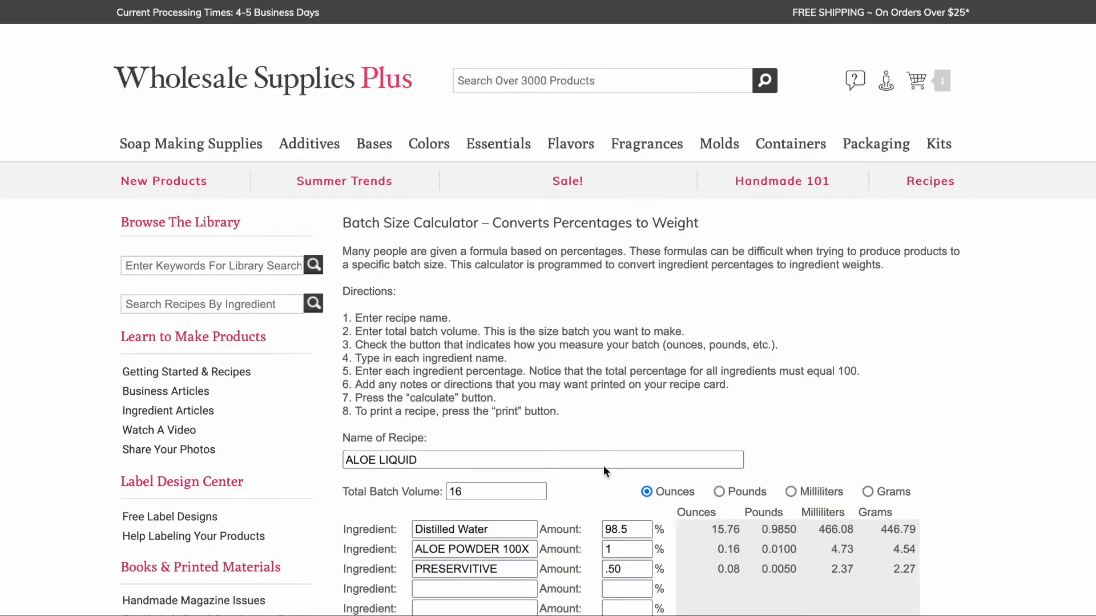
pyautogui.scroll(-3, 615, 441)
pyautogui.scroll(-3, 615, 441)
pyautogui.scroll(-3, 615, 441)
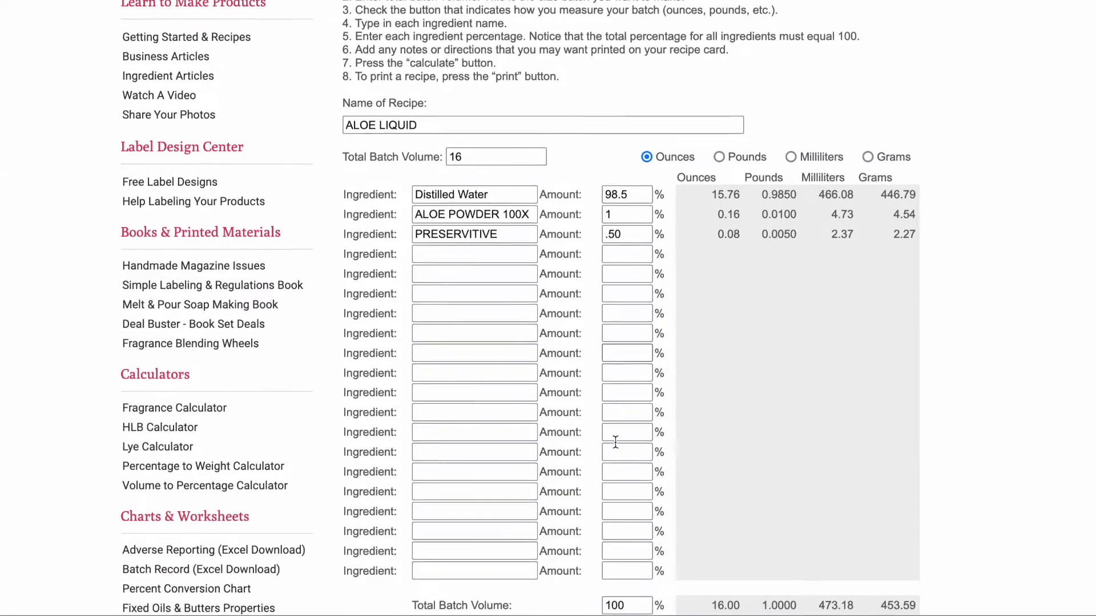
pyautogui.scroll(-2, 614, 441)
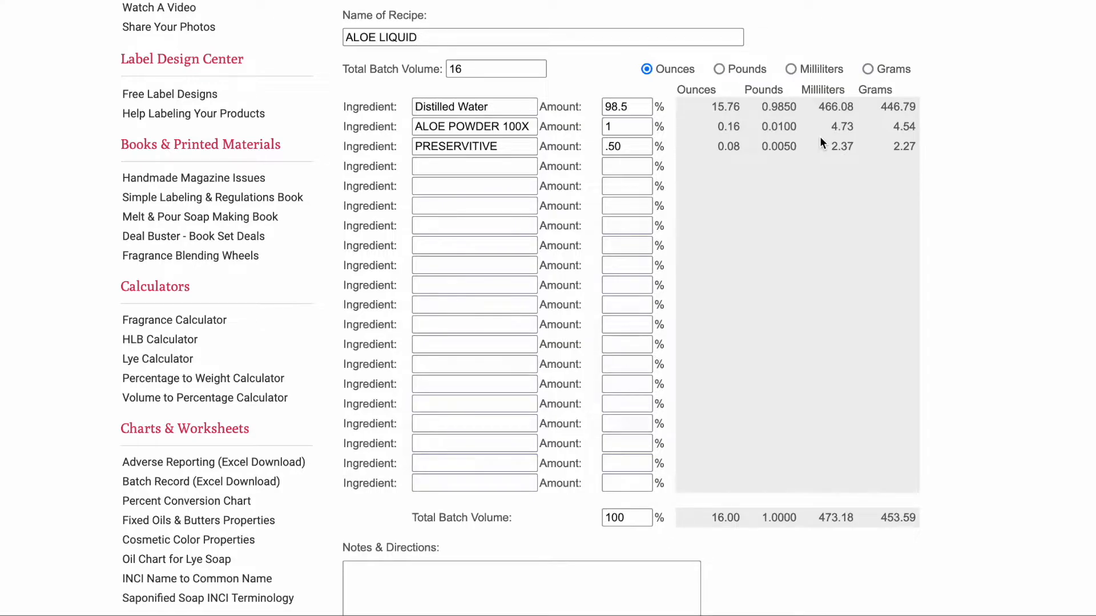
pyautogui.scroll(-1, 820, 136)
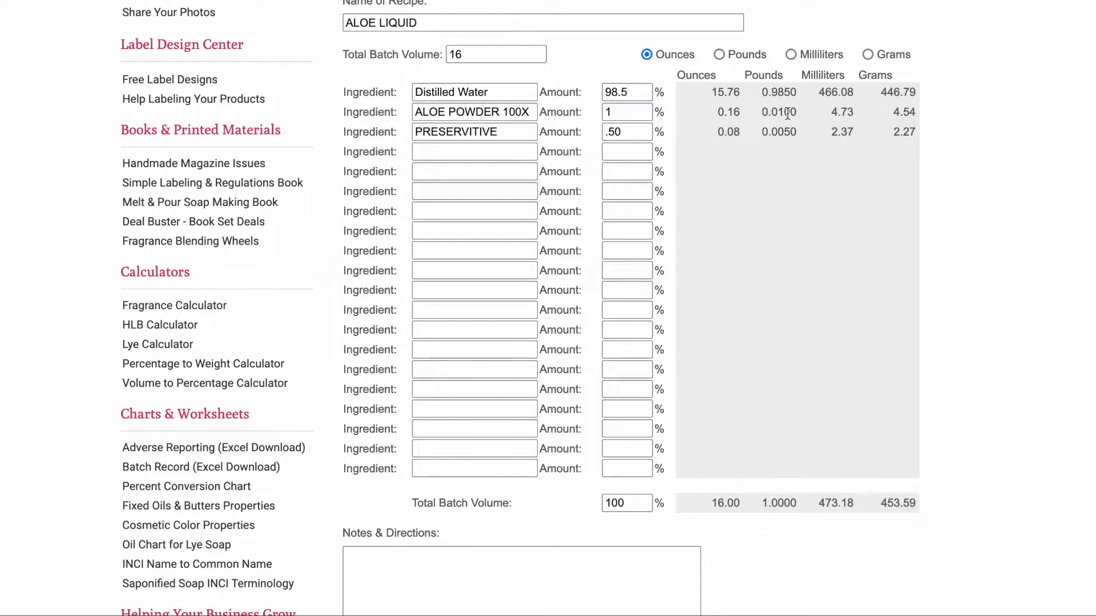
pyautogui.click(635, 107)
pyautogui.click(673, 131)
pyautogui.scroll(-5, 640, 184)
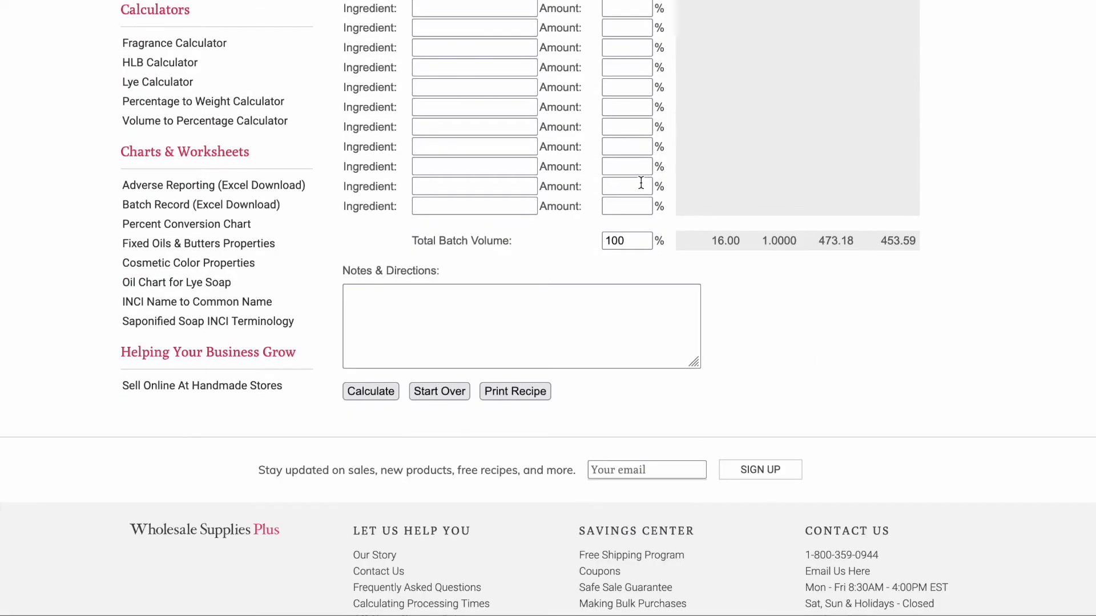
pyautogui.scroll(-3, 640, 183)
pyautogui.scroll(-1, 640, 183)
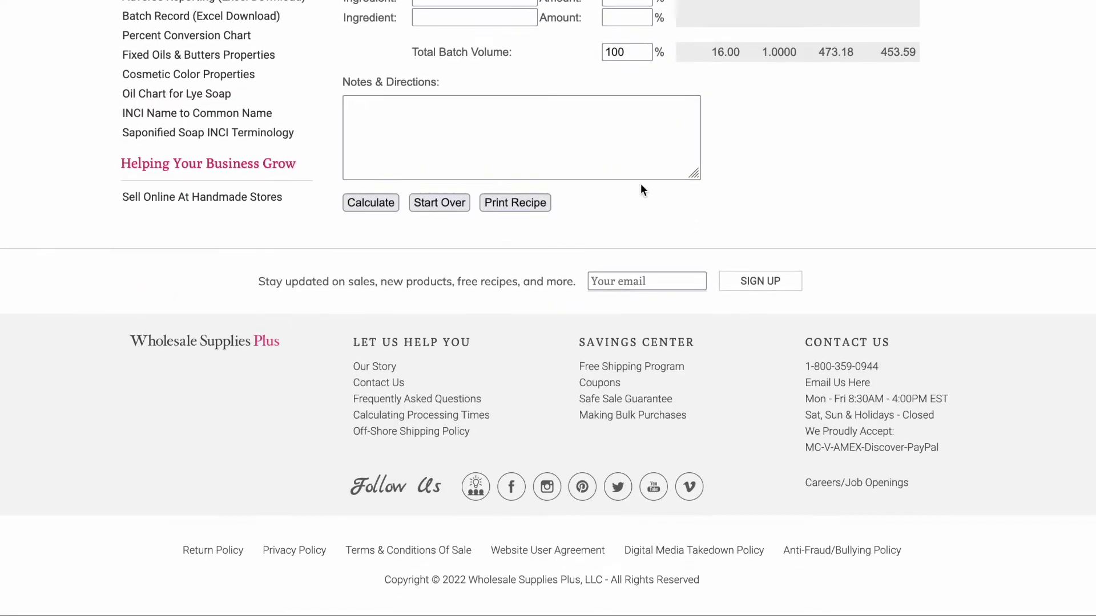
pyautogui.click(524, 208)
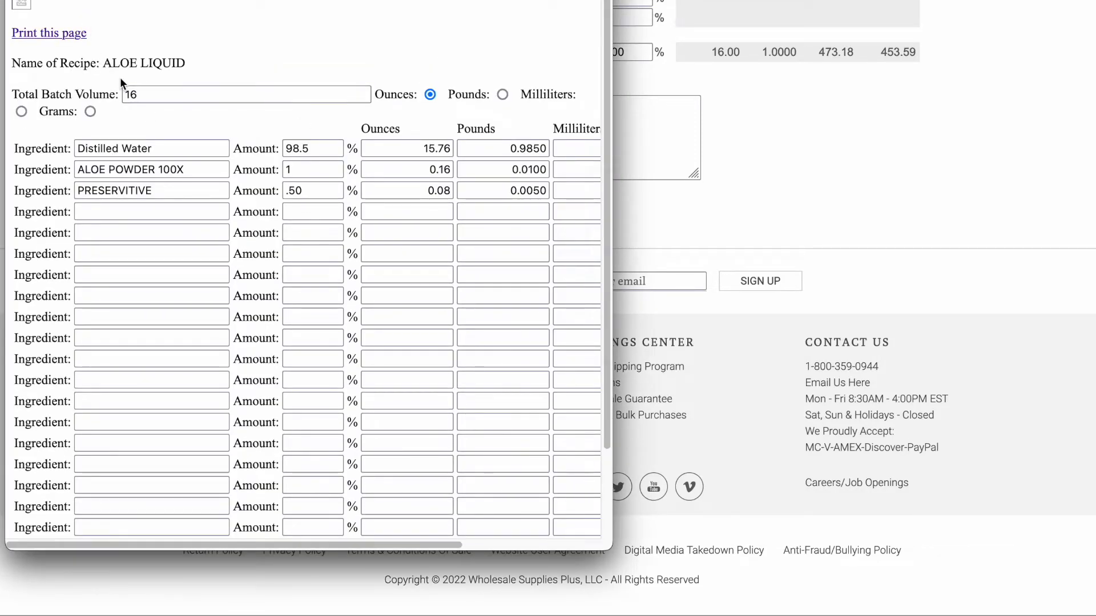
pyautogui.scroll(-1, 393, 227)
pyautogui.scroll(2, 394, 228)
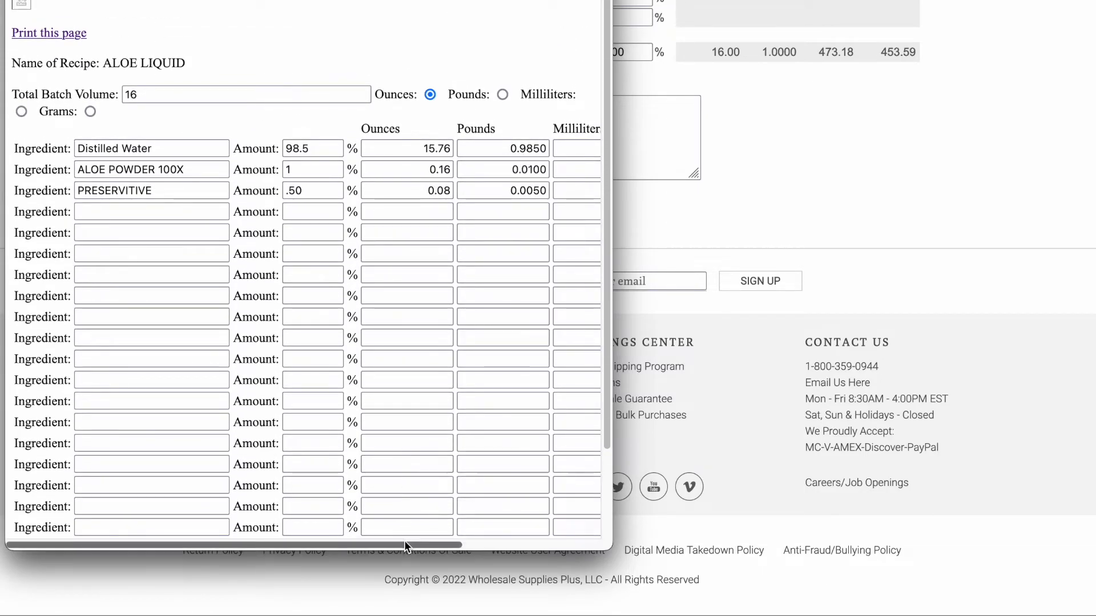
pyautogui.moveTo(403, 544); pyautogui.dragTo(570, 542)
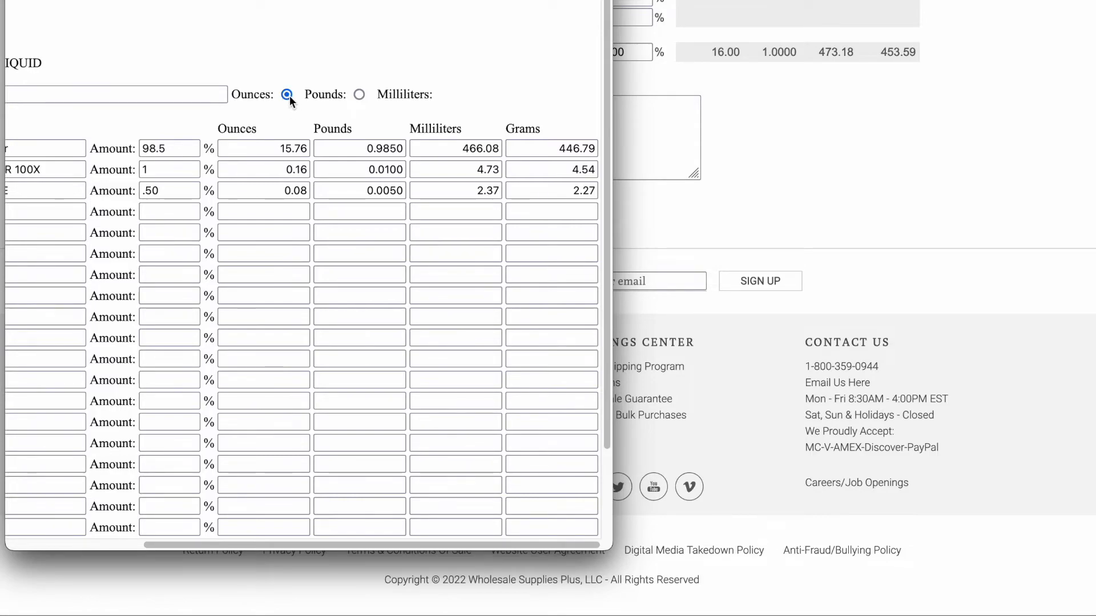
# Step: View the printable ALOE LIQUID sheet's unit columns and reposition the print window to show its address
pyautogui.click(203, 96)
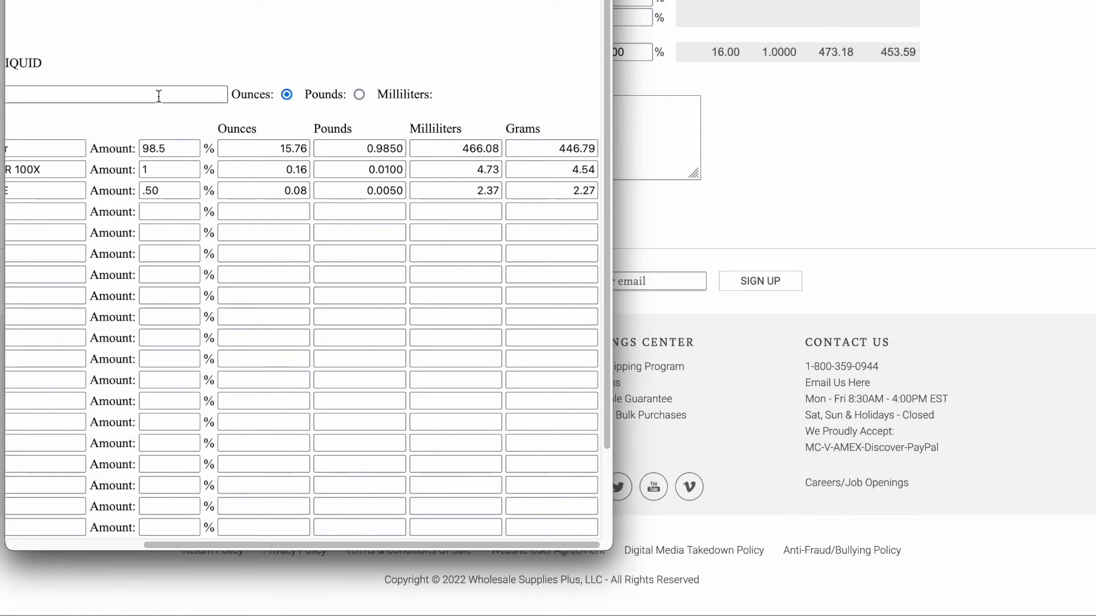
pyautogui.click(243, 298)
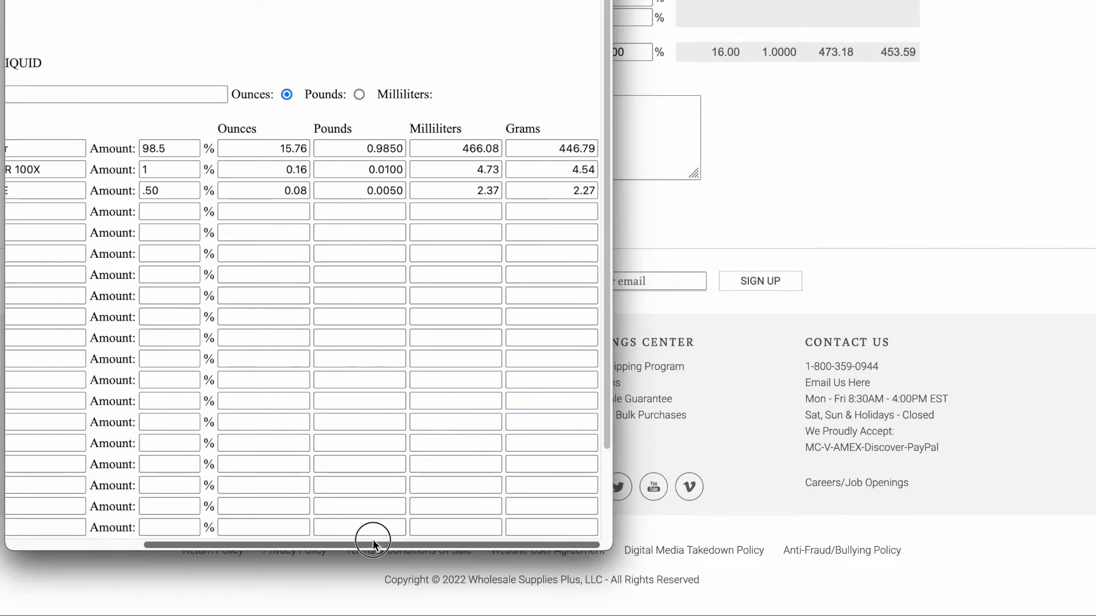
pyautogui.moveTo(373, 546)
pyautogui.mouseDown()
pyautogui.moveTo(248, 546)
pyautogui.moveTo(423, 546)
pyautogui.mouseUp()
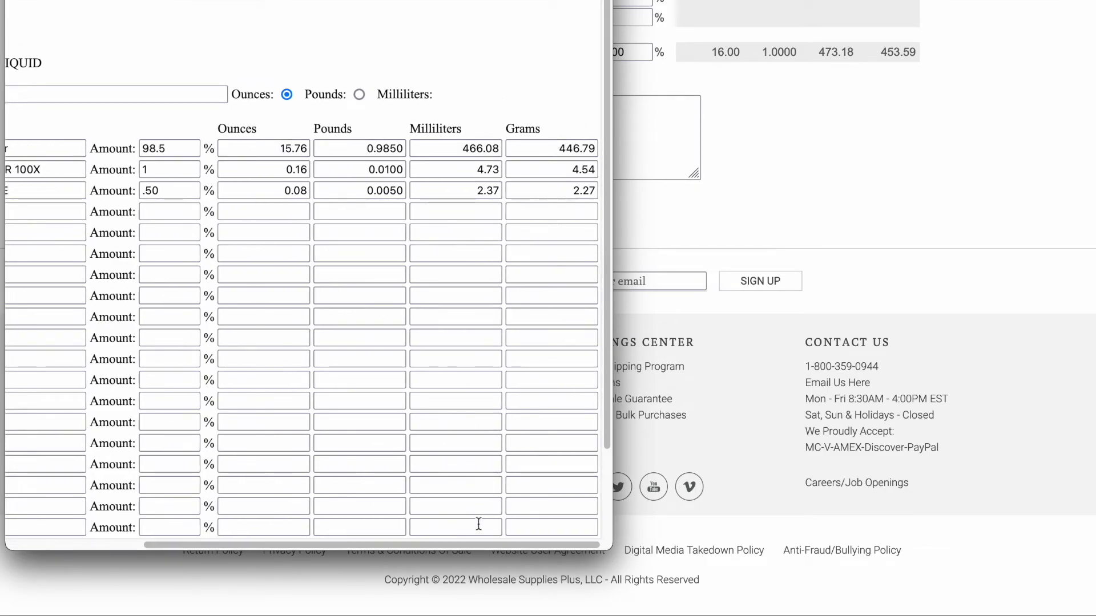
pyautogui.click(180, 94)
pyautogui.scroll(-3, 324, 97)
pyautogui.scroll(3, 324, 97)
pyautogui.scroll(-3, 323, 97)
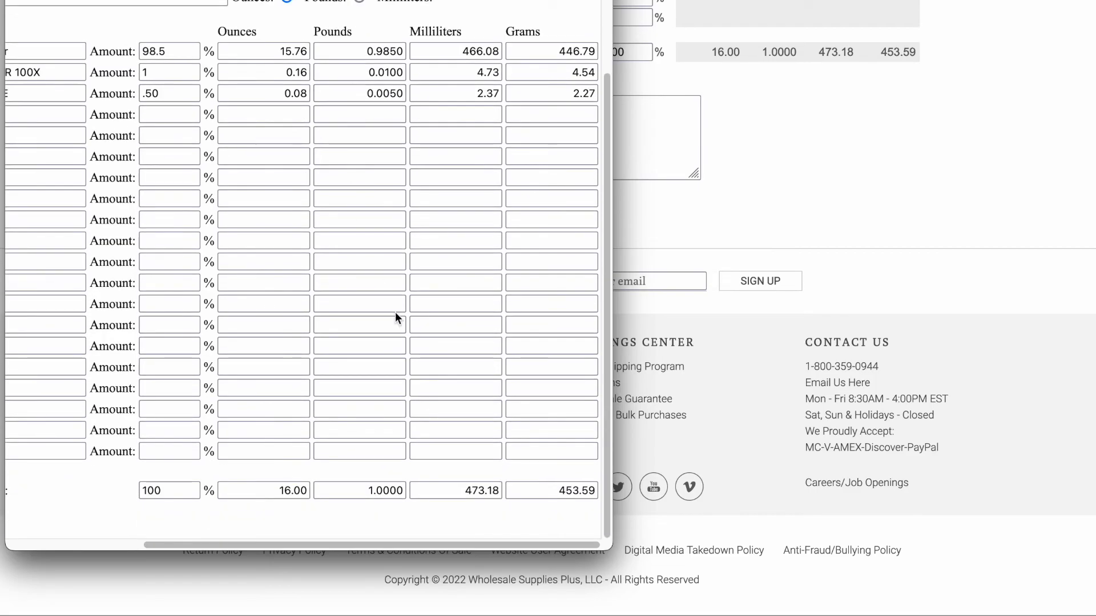
pyautogui.scroll(3, 360, 256)
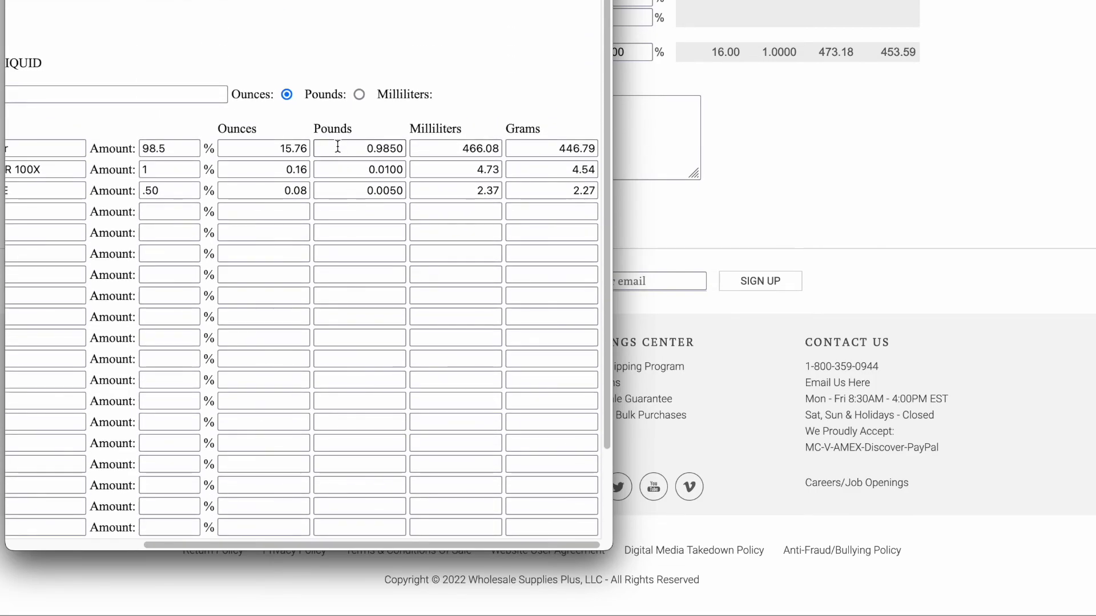
pyautogui.moveTo(432, 0); pyautogui.dragTo(468, 36)
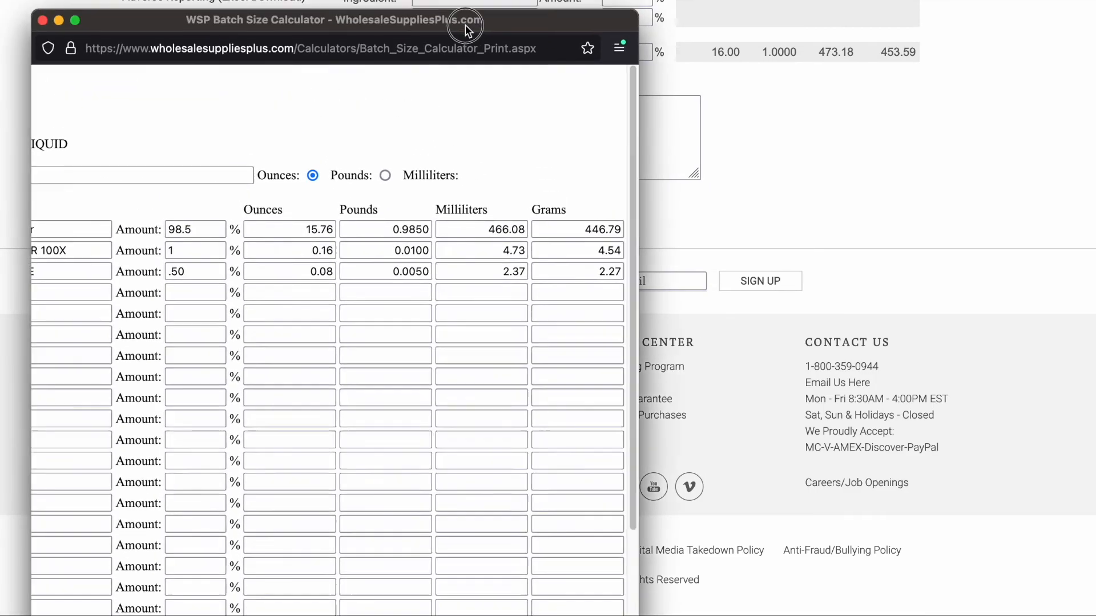